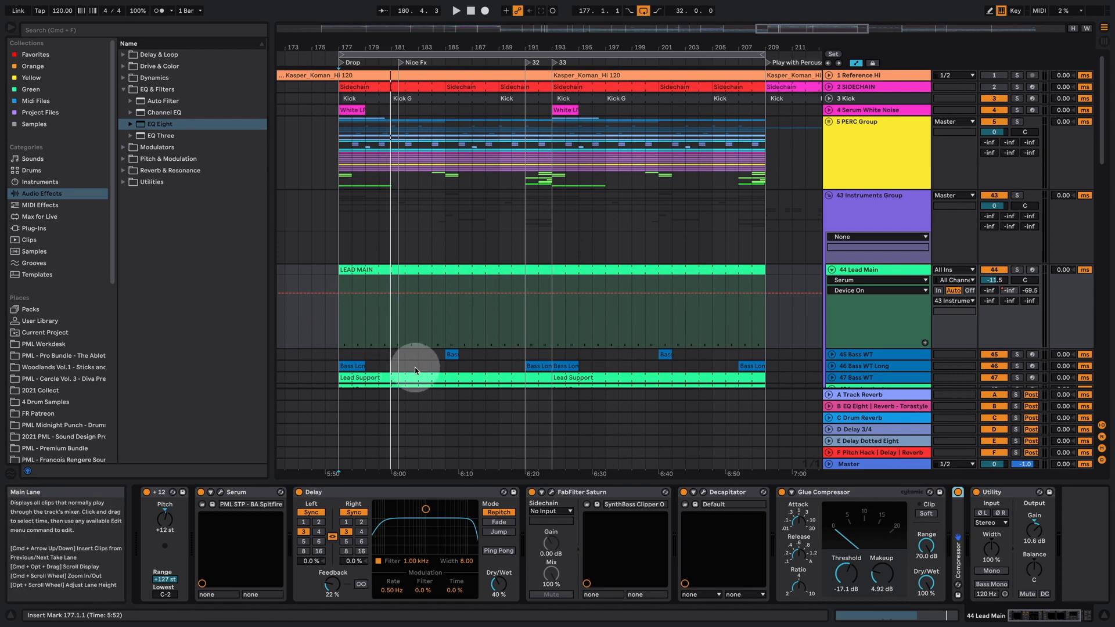
Step: Play the drop from bar 189 with the device area hidden, and show the Lead Main track's devices again
key(super+alt+l)
click(499, 208)
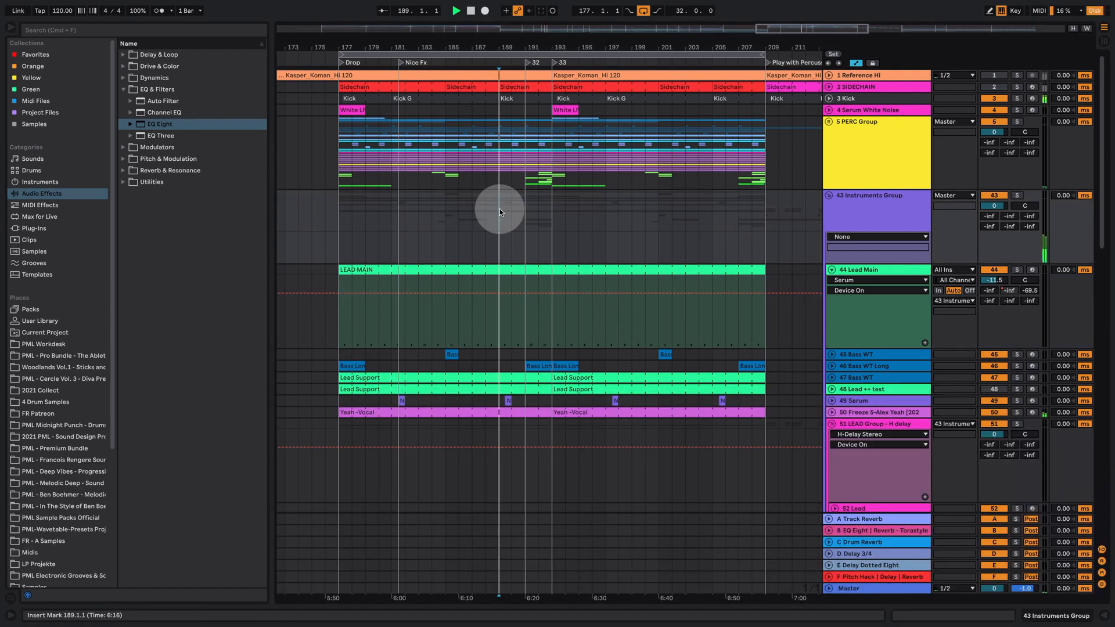
key(space)
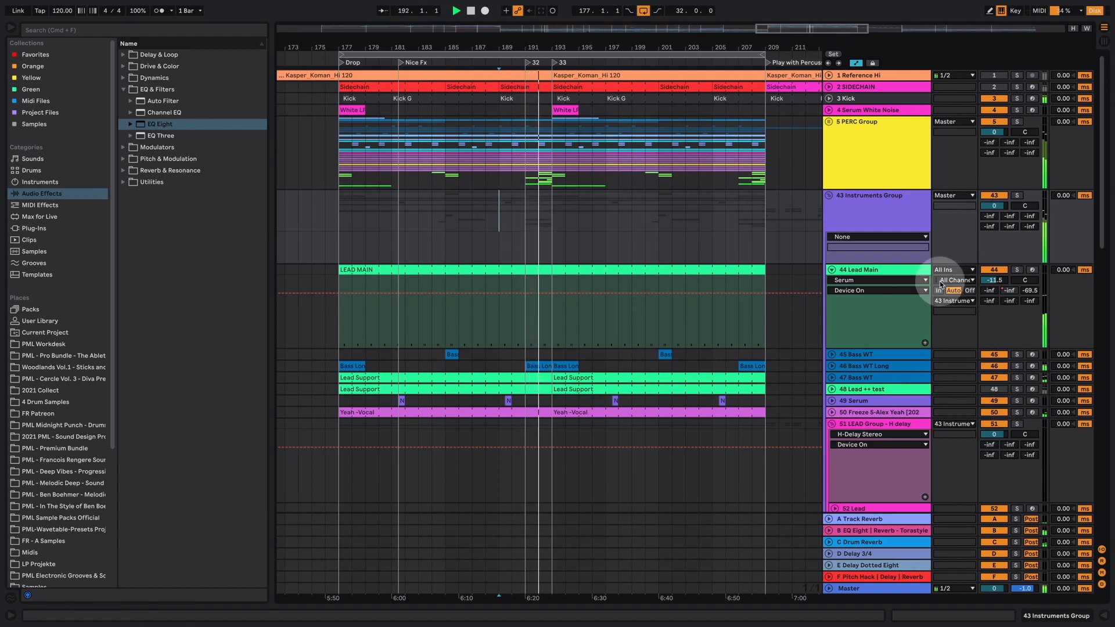
double_click(895, 271)
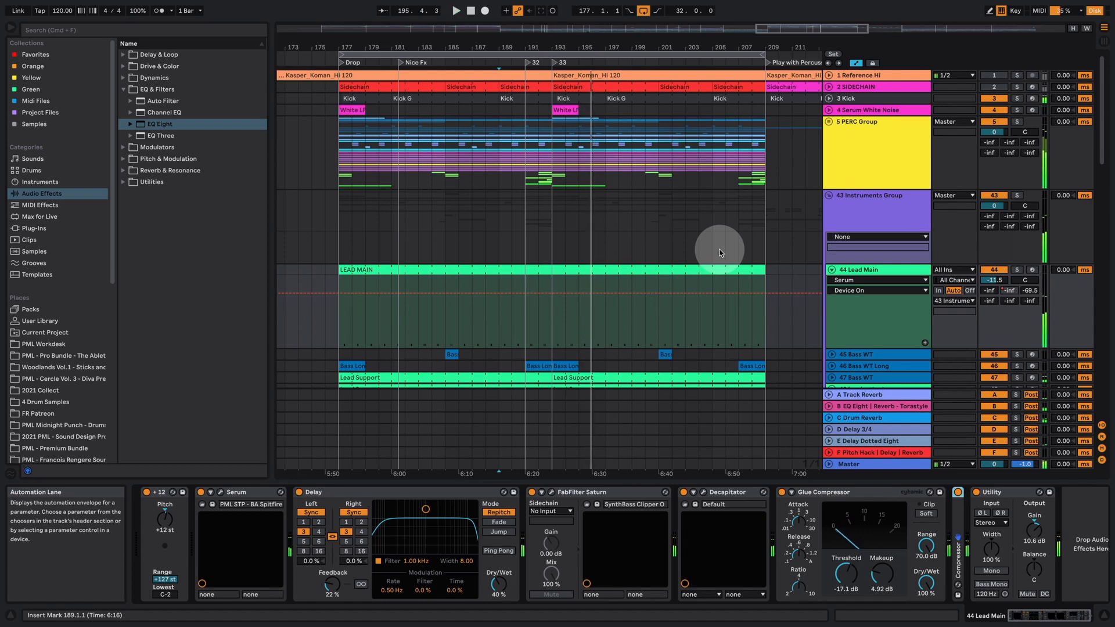
Step: Open the LEAD MAIN clip's notes to examine the pattern, and return to the track's device chain
scroll(735, 254, down, 4)
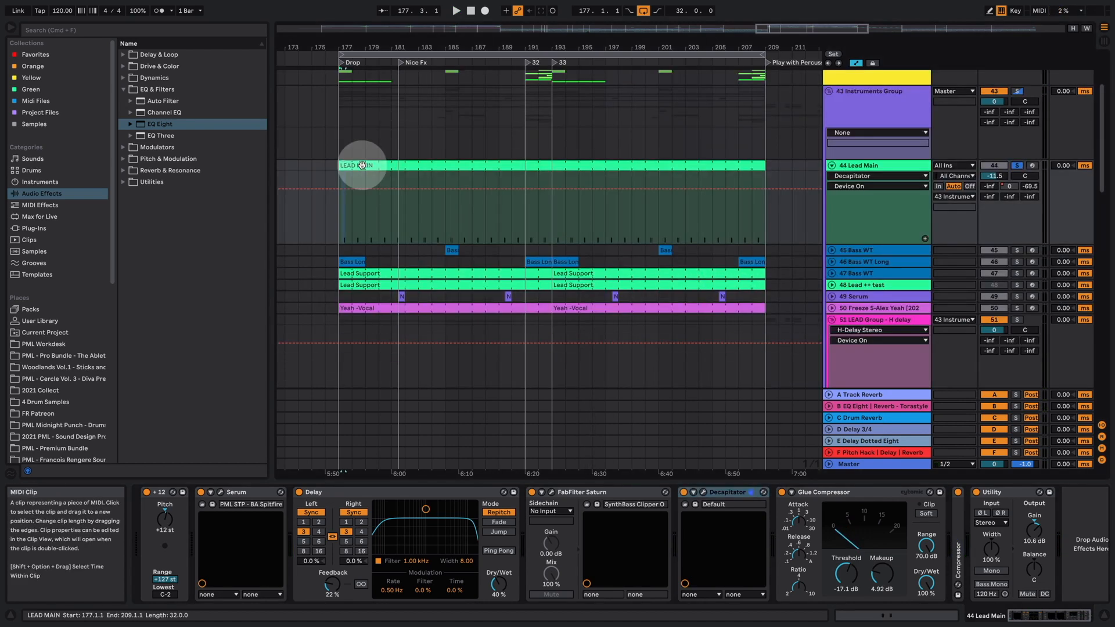
double_click(364, 166)
drag(580, 322, 743, 434)
click(1033, 614)
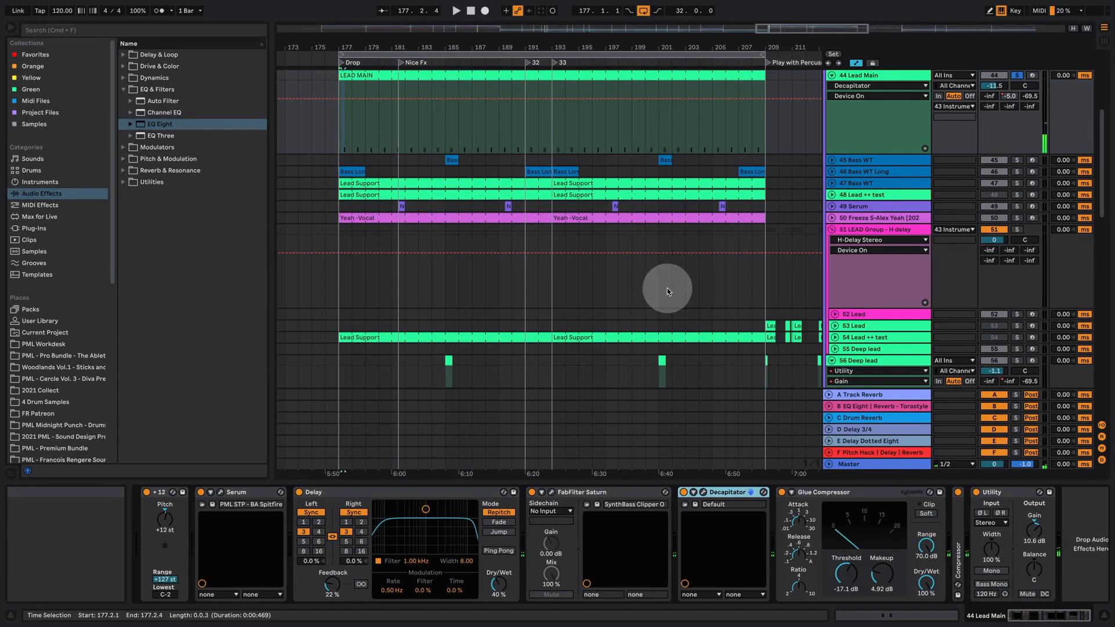
Step: Open the Serum instrument on Lead Main, show its Envelope 2, and play the soloed lead
click(221, 495)
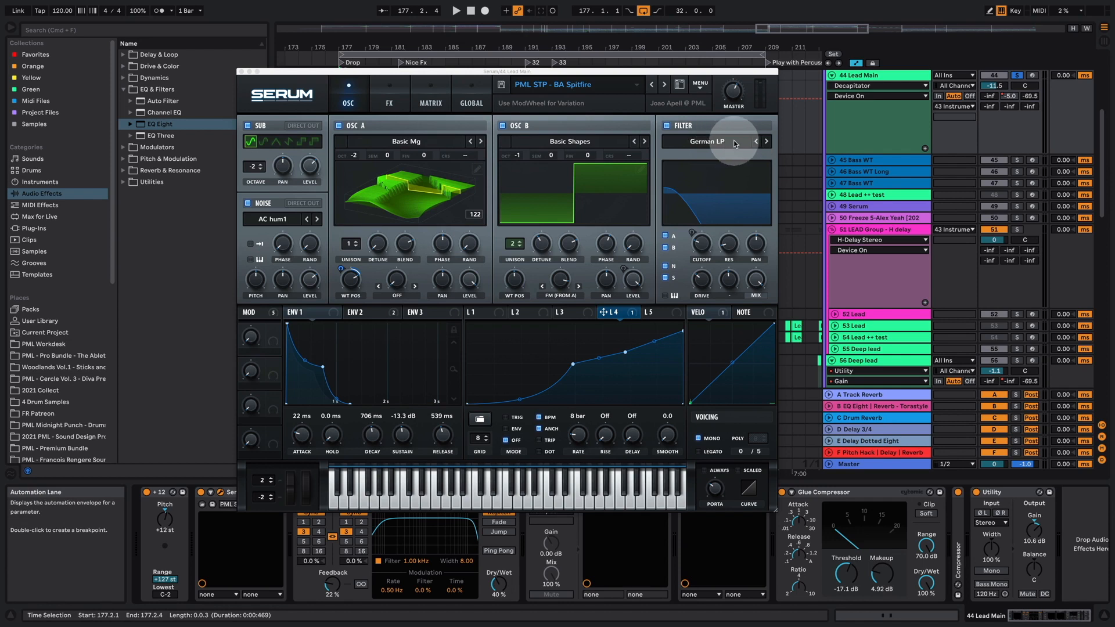
click(377, 316)
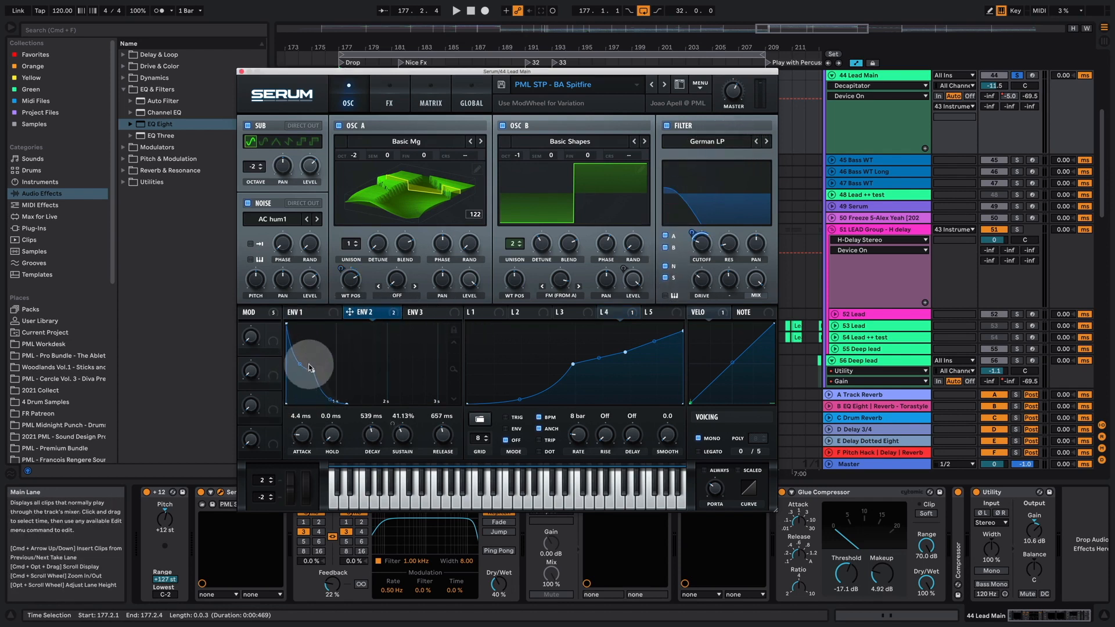
key(space)
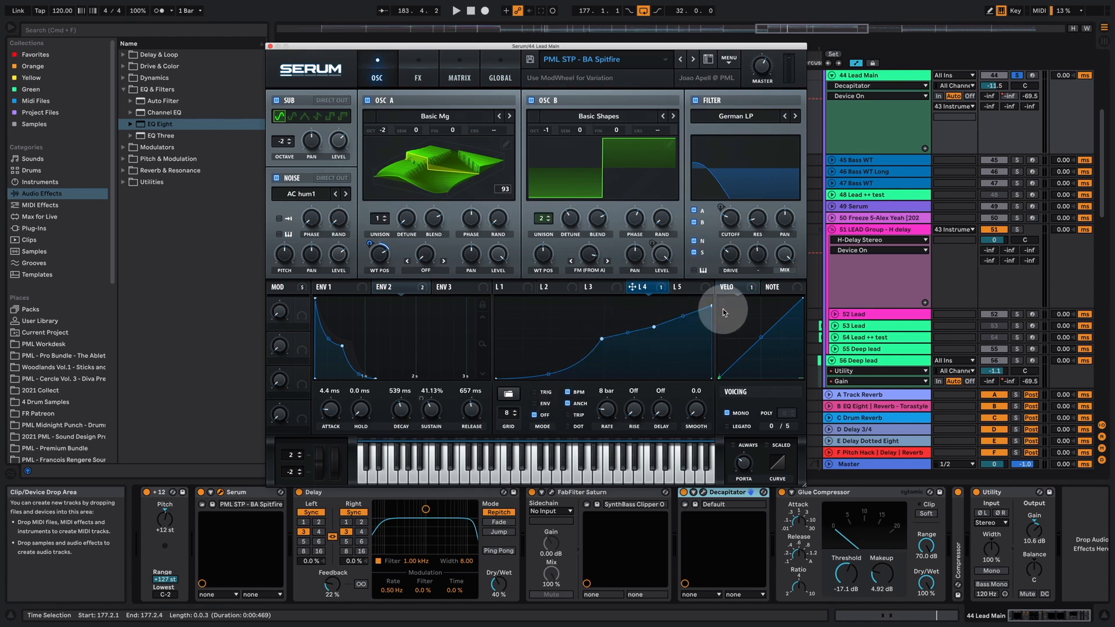
Step: Try a lower wavetable position on Serum's oscillator A, and undo the change
scroll(380, 255, up, 4)
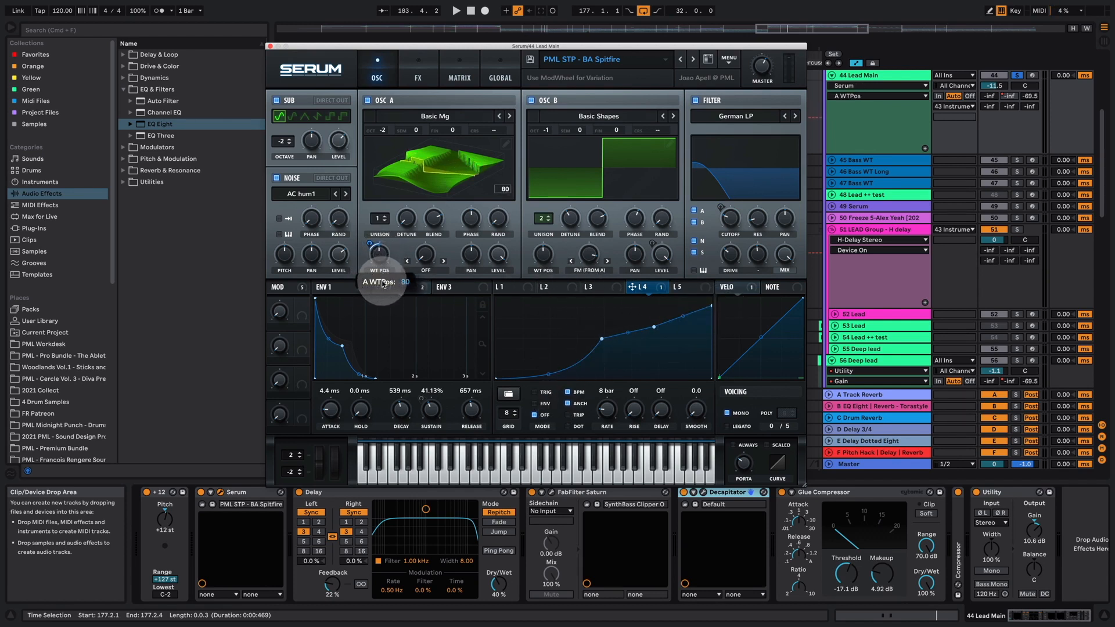
drag(384, 297, 384, 295)
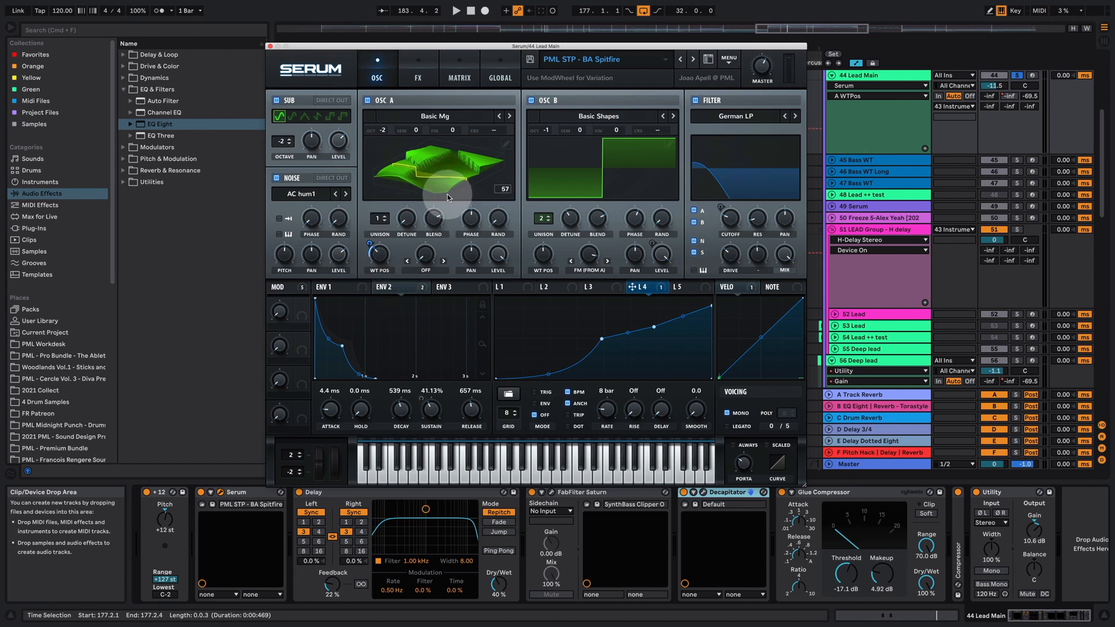
key(super+z)
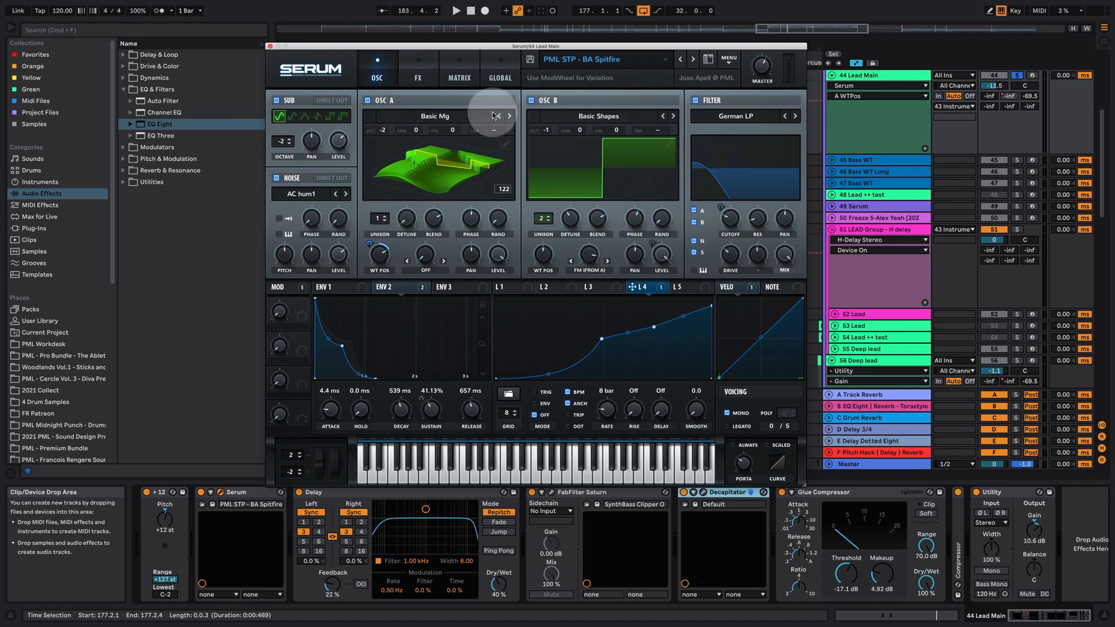
Step: View oscillator B's warp modes with FM (from A) kept, and sweep oscillator A's wavetable position during playback
click(588, 271)
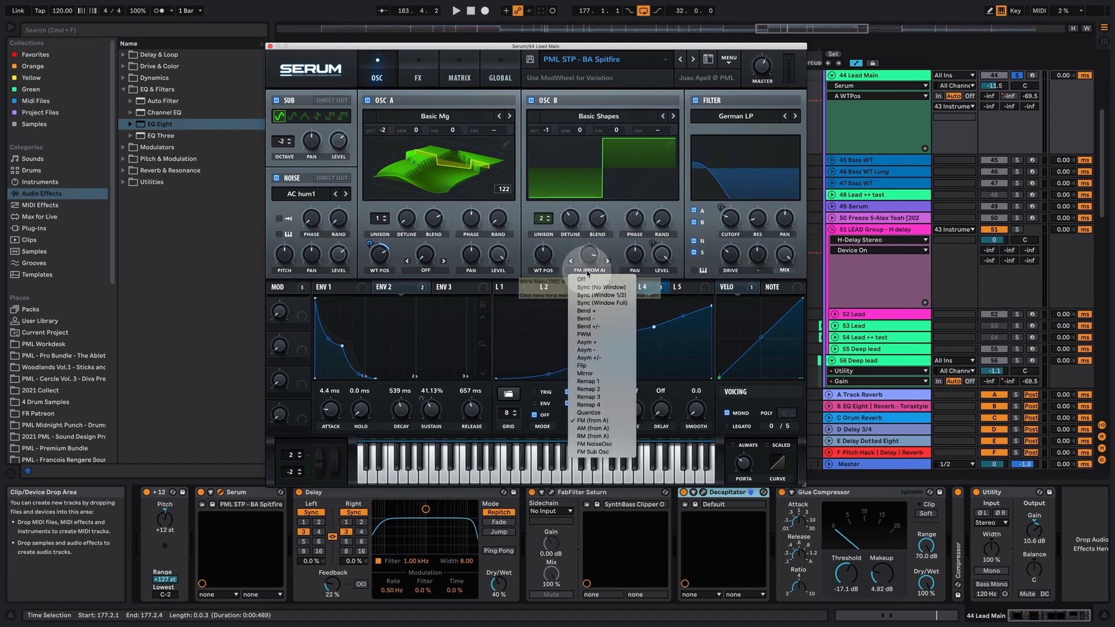
click(614, 252)
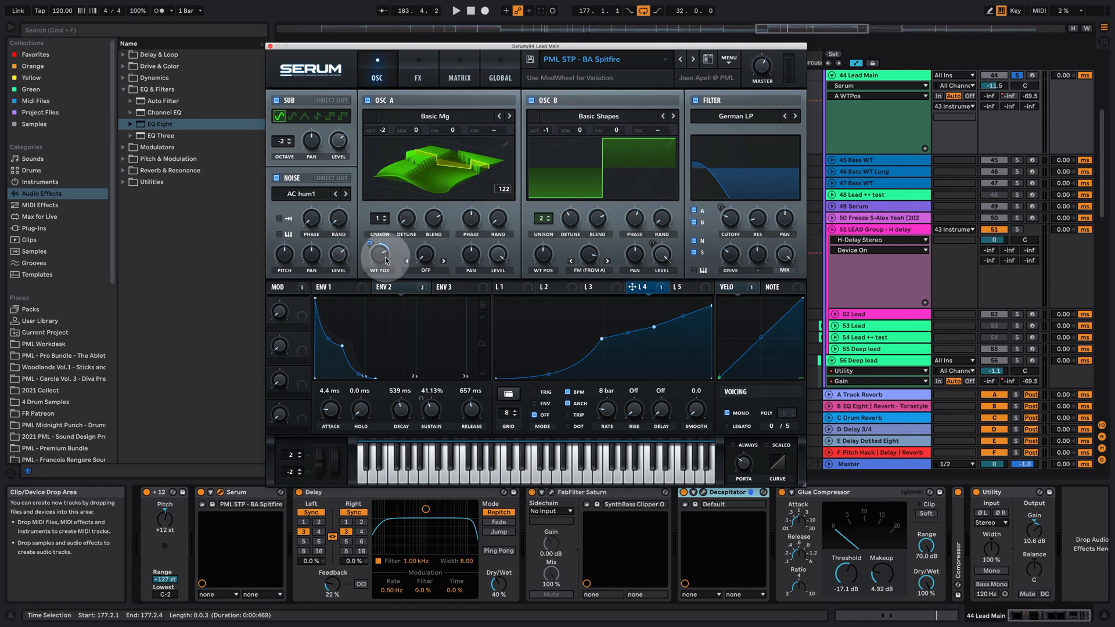
mouse_move(384, 260)
key(space)
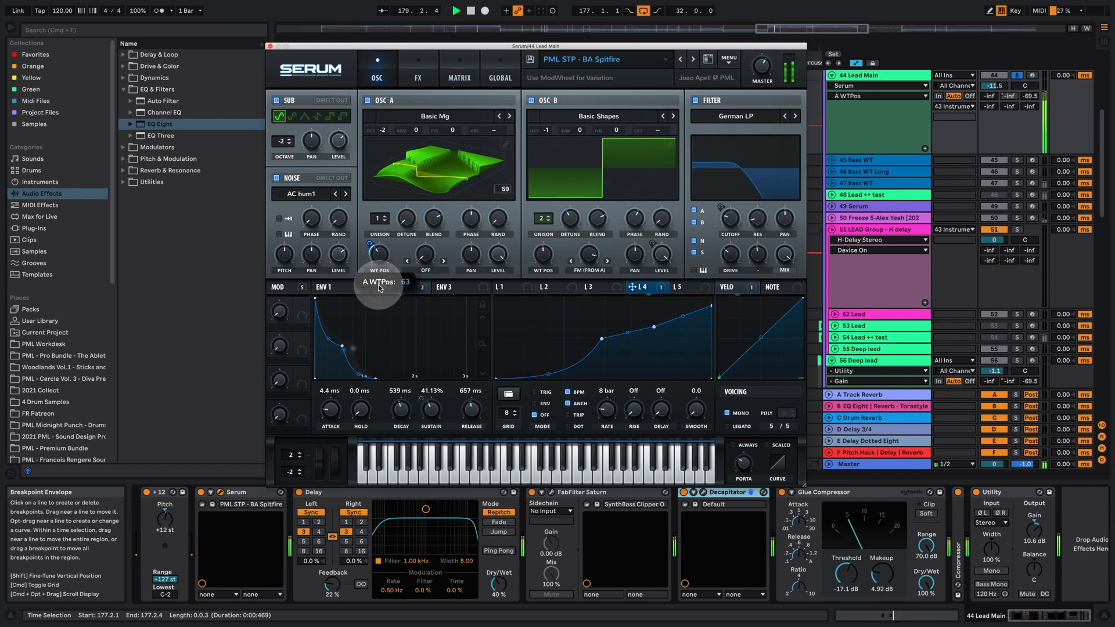
drag(378, 295, 377, 297)
key(space)
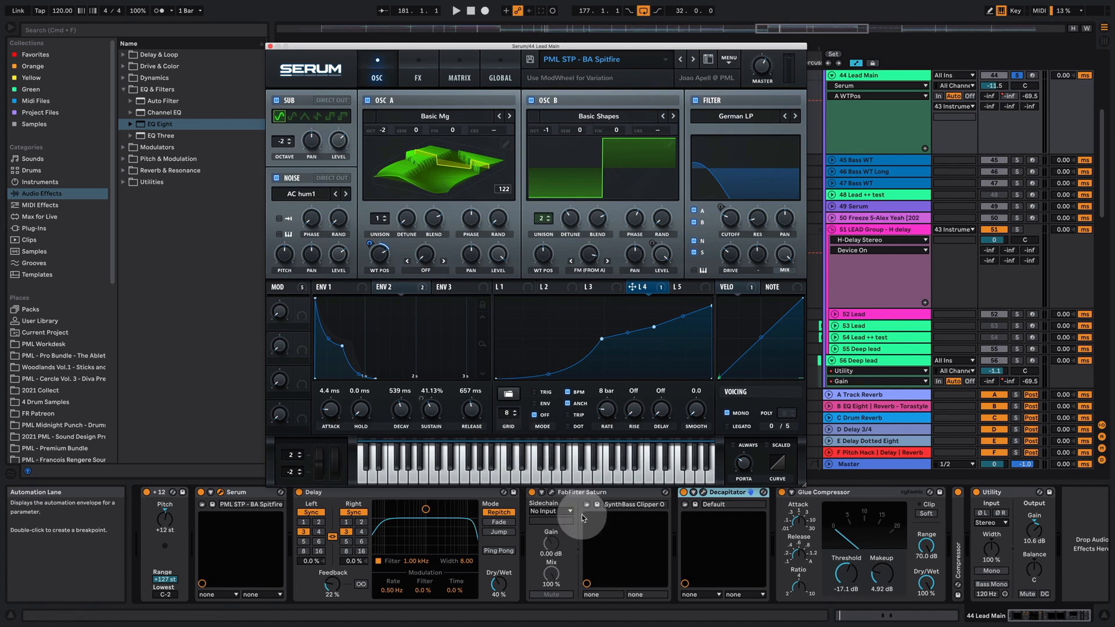
Step: Bypass Delay, FabFilter Saturn and Decapitator, and sweep oscillator A's wavetable position while the dry lead plays
click(299, 493)
click(532, 492)
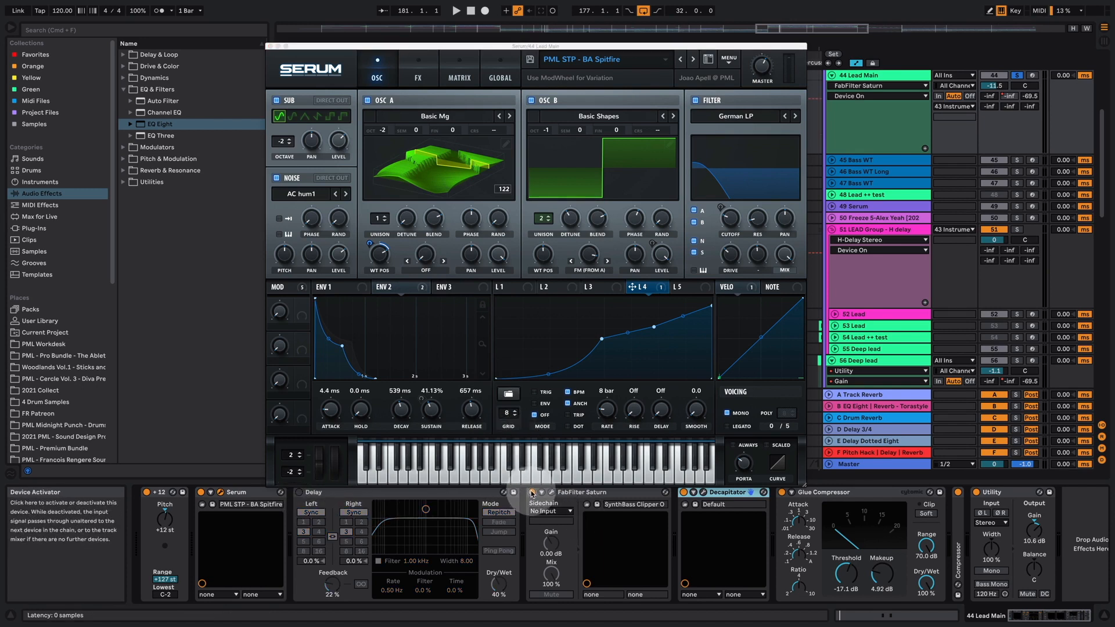
click(684, 492)
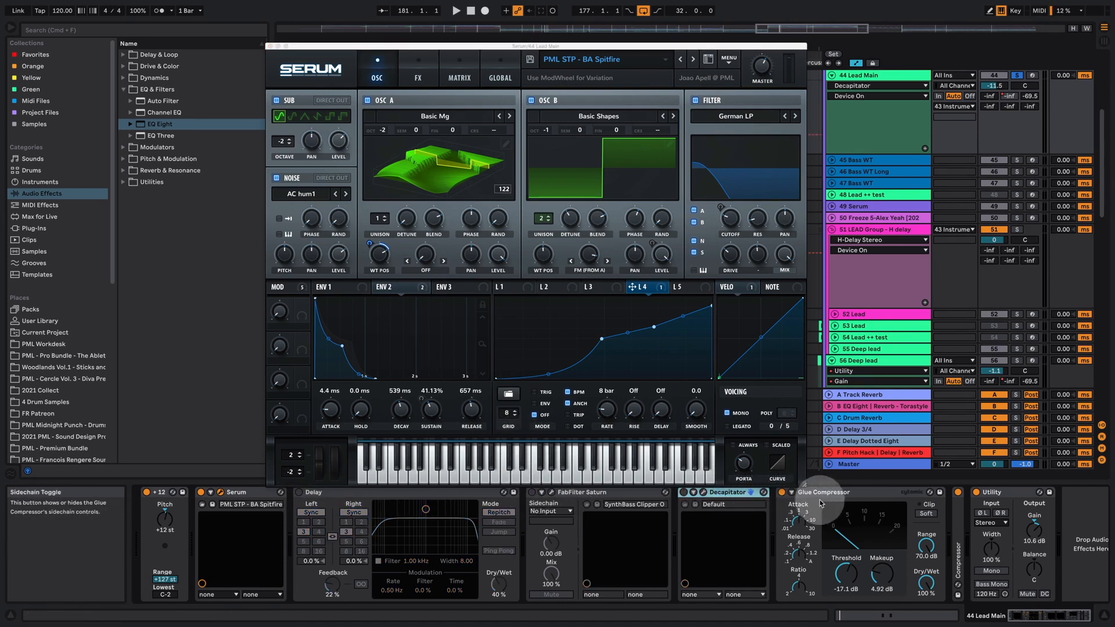
key(space)
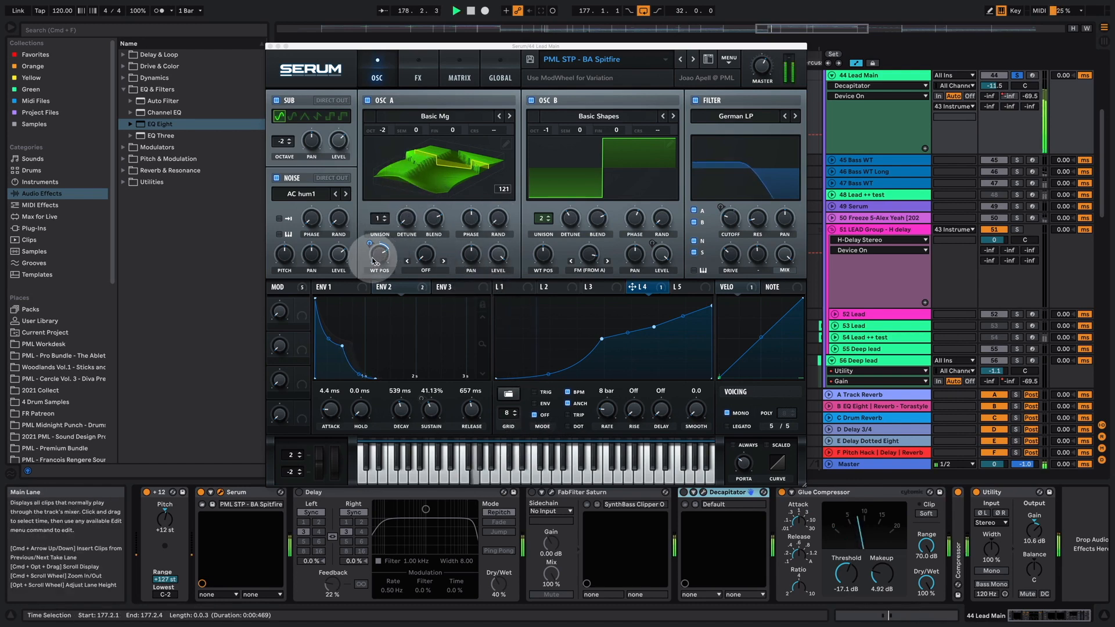
drag(381, 264, 391, 311)
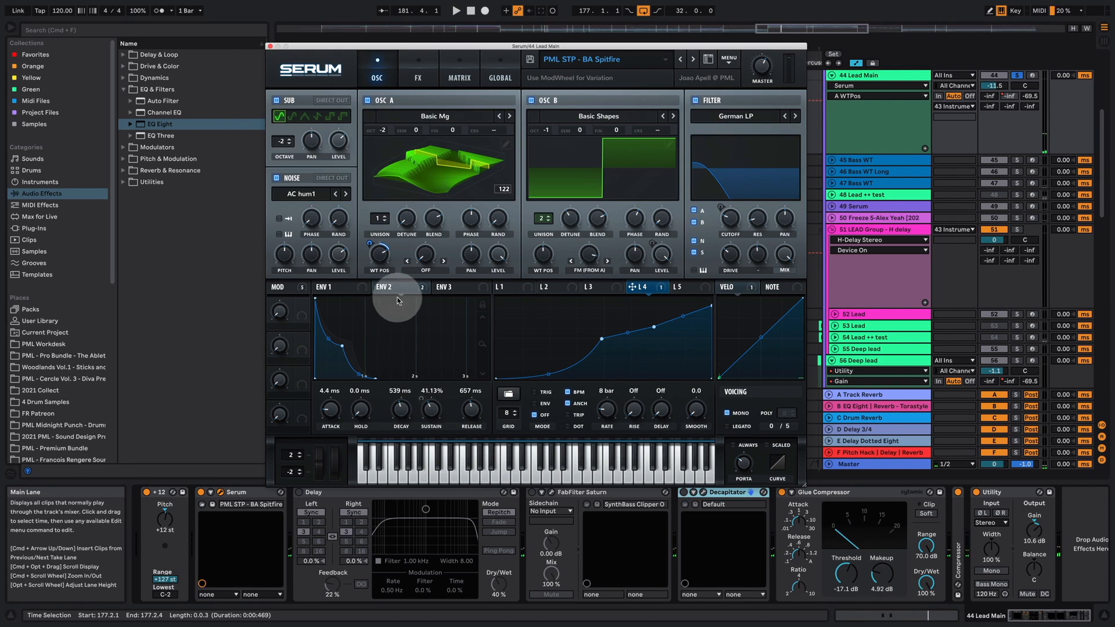
Step: Reactivate Delay and FabFilter Saturn, and open Saturn's window to view its Allround Saturation presets and audition the lead
click(299, 493)
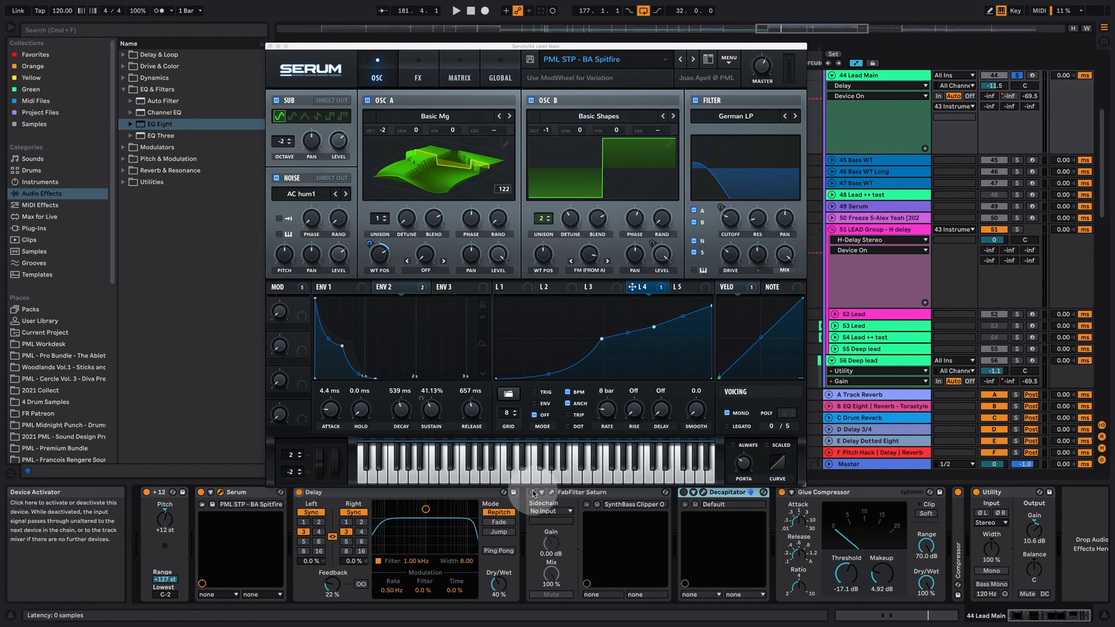
click(532, 492)
click(552, 493)
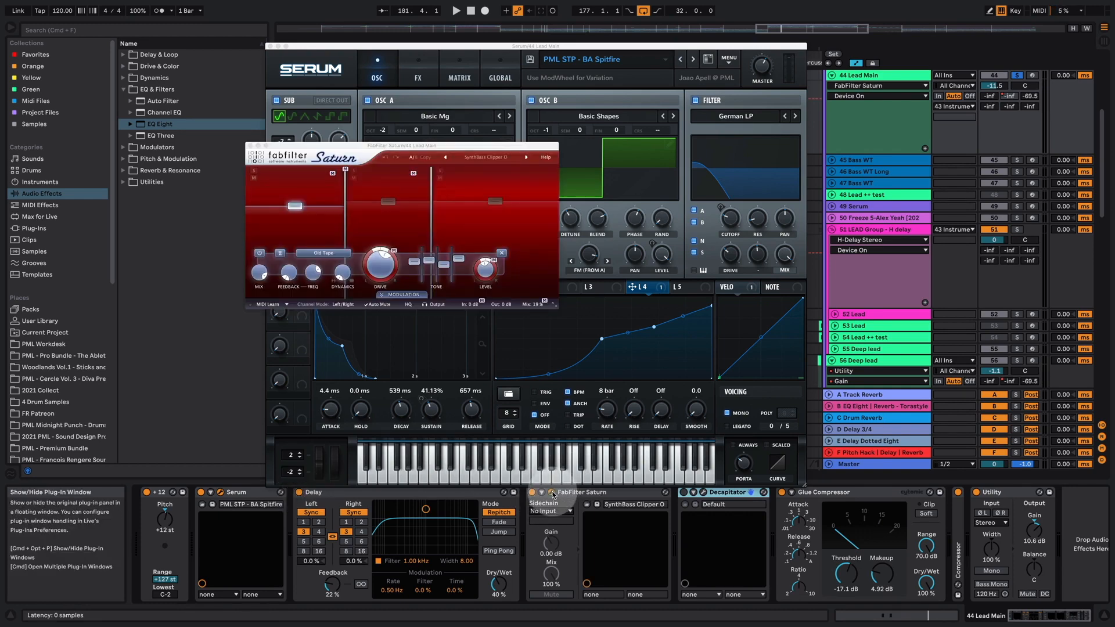
click(491, 163)
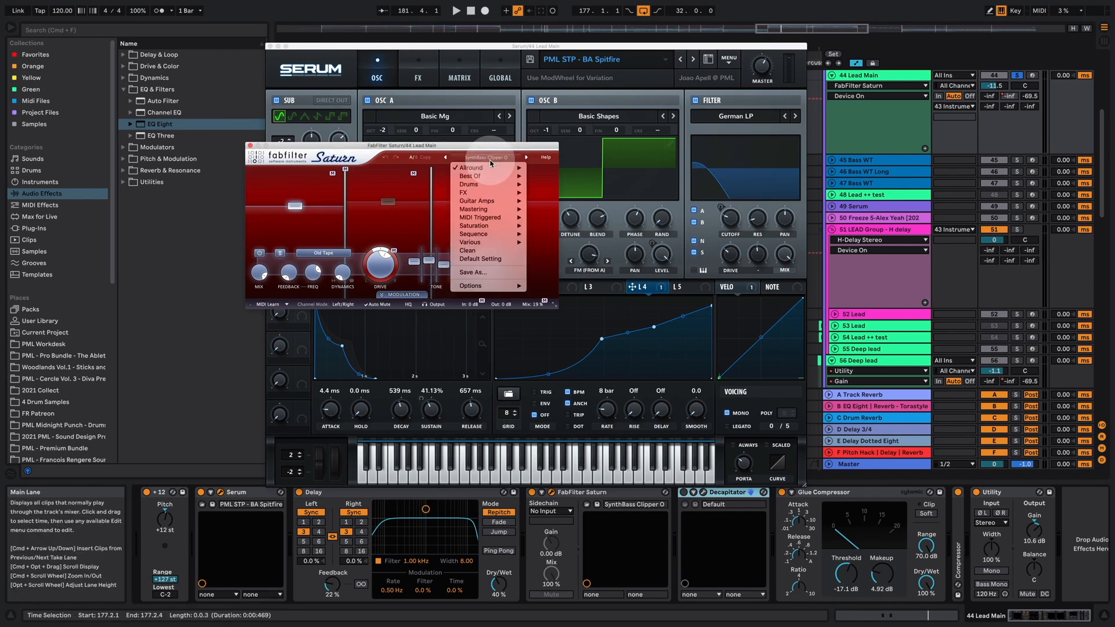
mouse_move(482, 168)
mouse_move(604, 169)
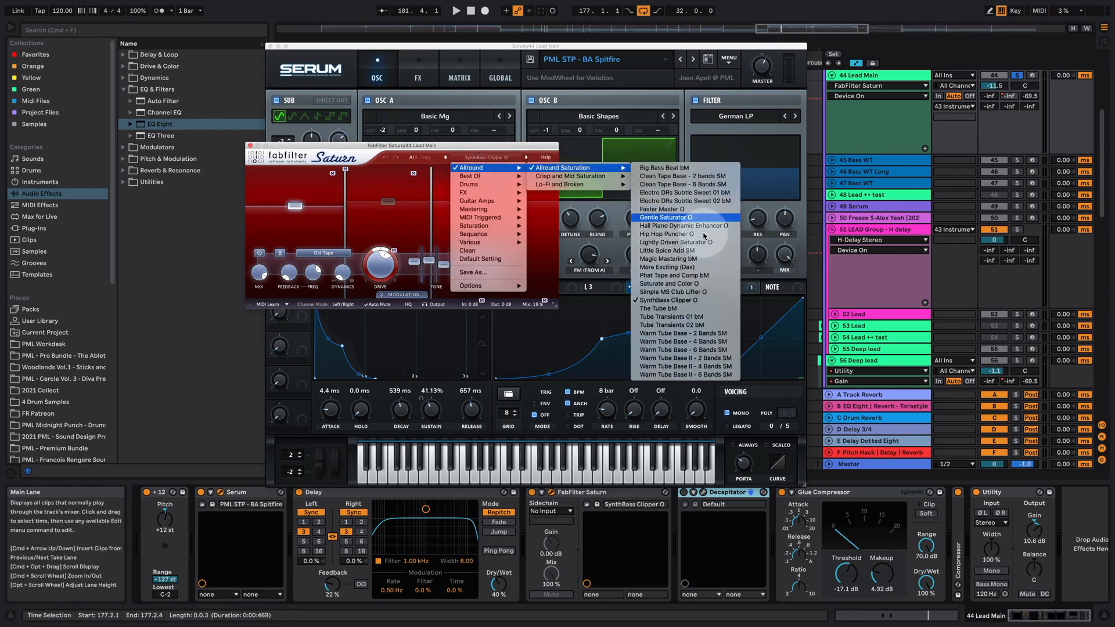
click(731, 308)
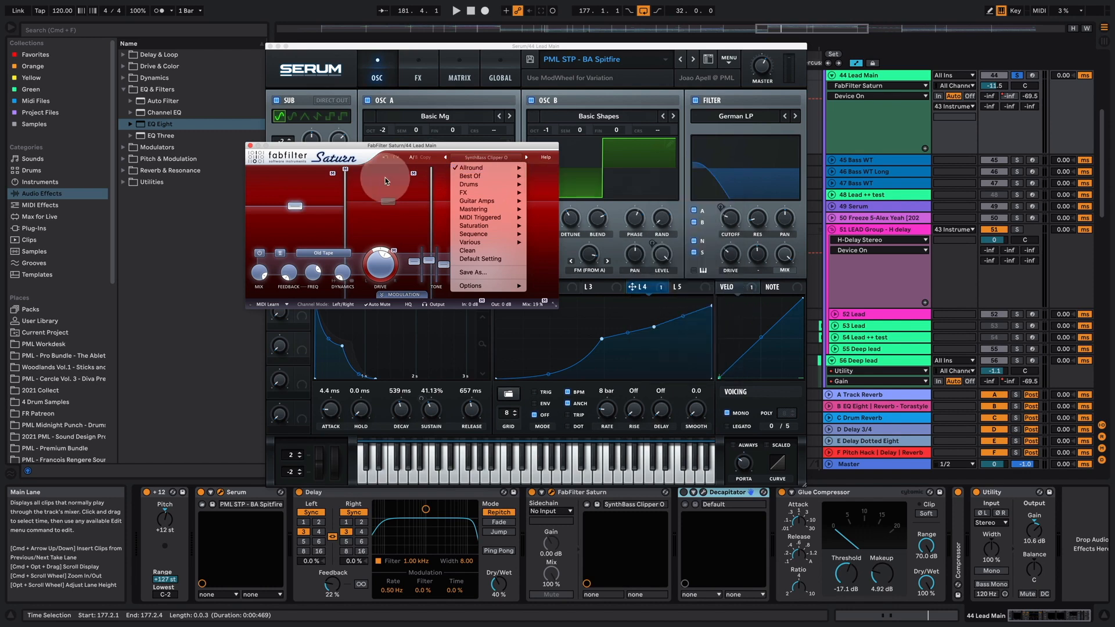
key(space)
drag(371, 154, 580, 262)
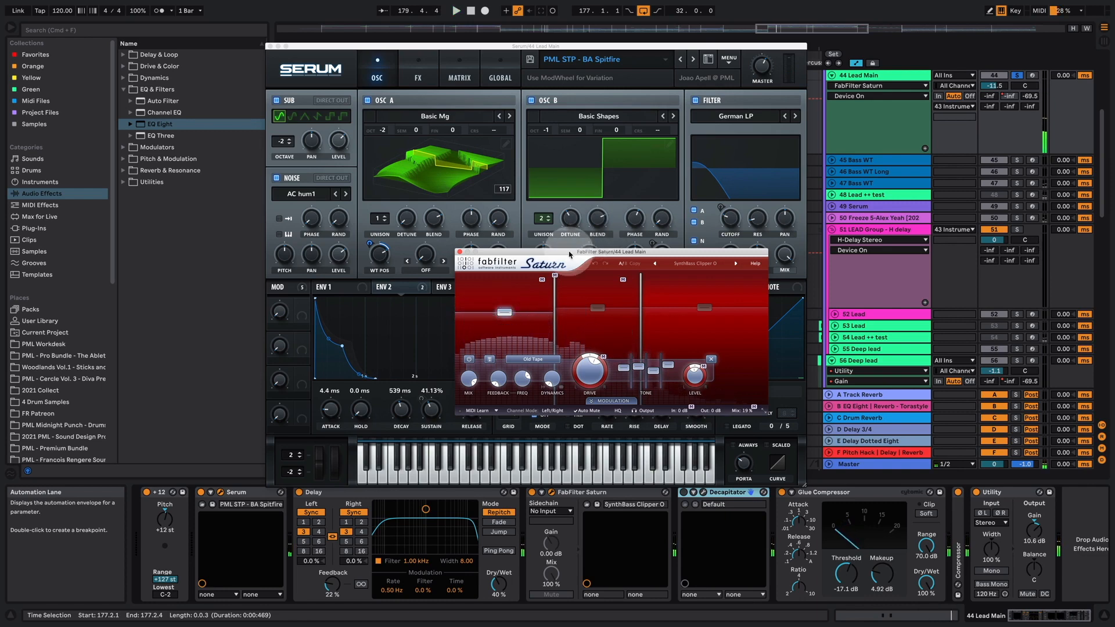
Step: Reactivate Decapitator on Lead Main, open its window, and audition the soloed lead through it
click(671, 515)
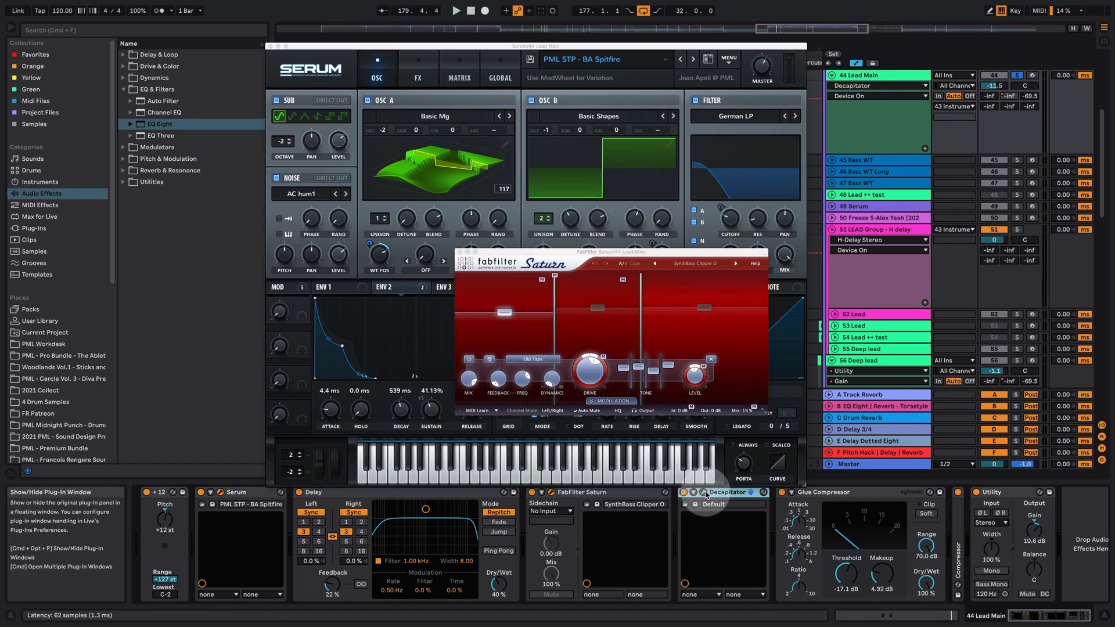
click(705, 493)
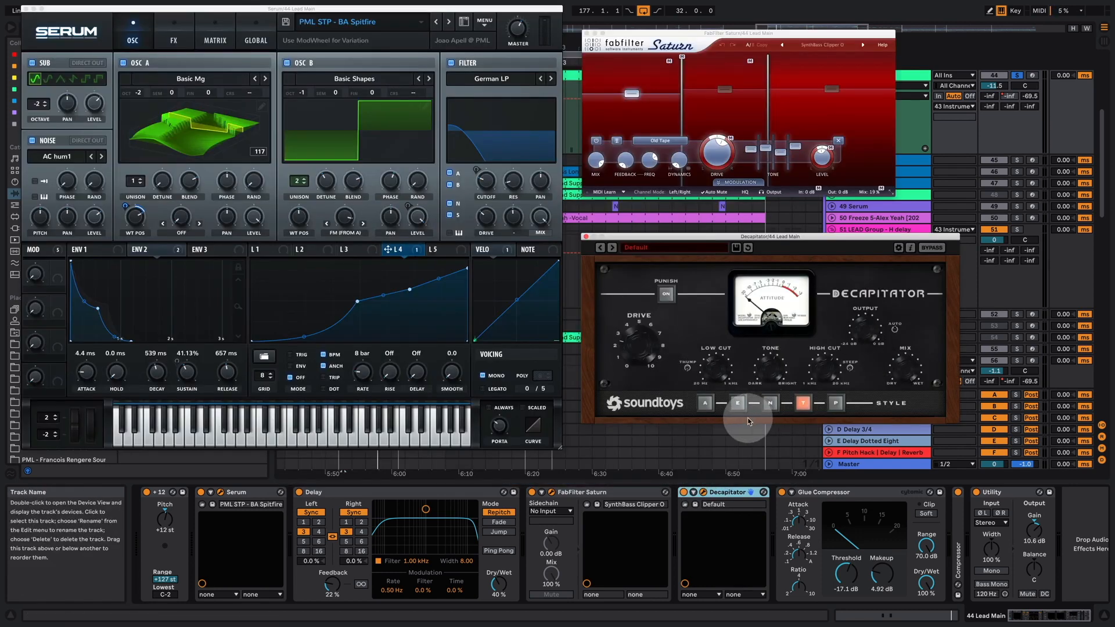
key(space)
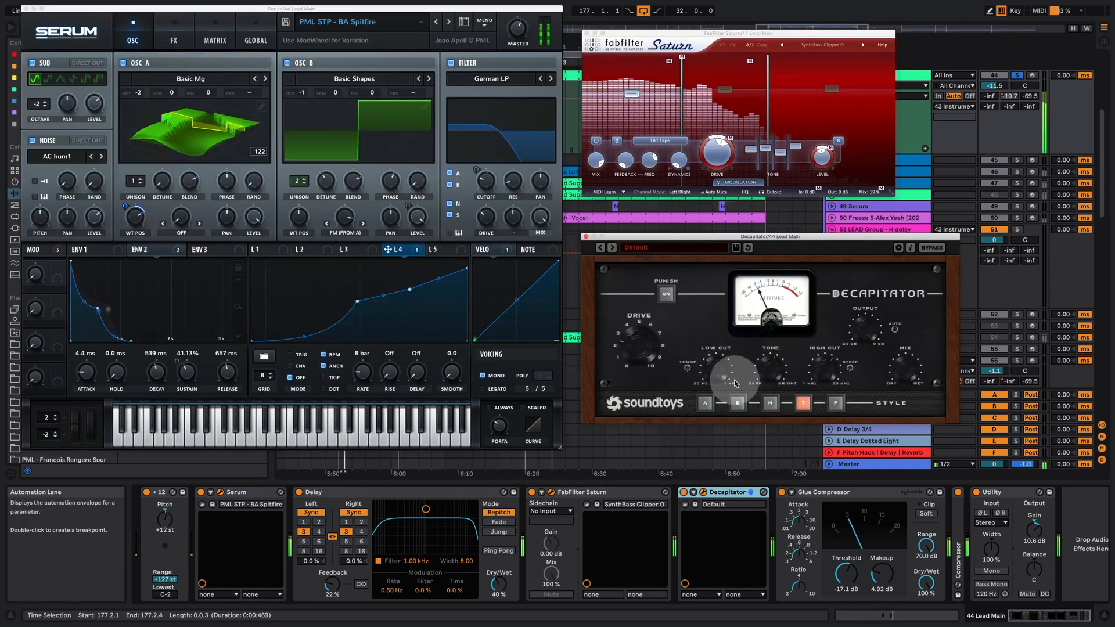
click(684, 493)
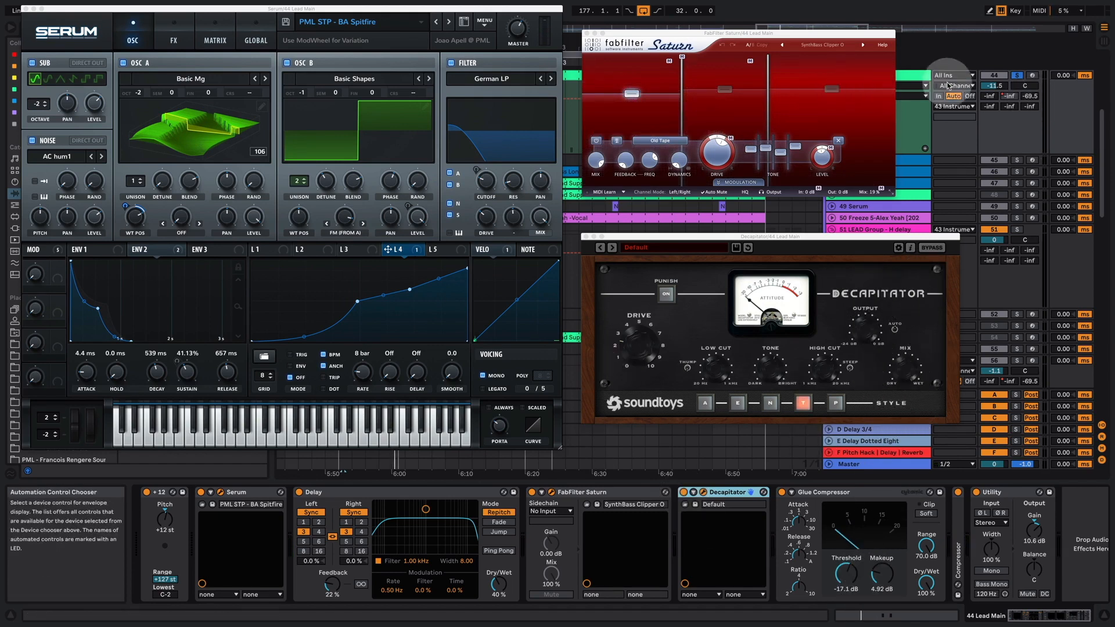
Step: Unsolo Lead Main, and compare the full mix with Decapitator and FabFilter Saturn bypassed and reactivated
click(1018, 76)
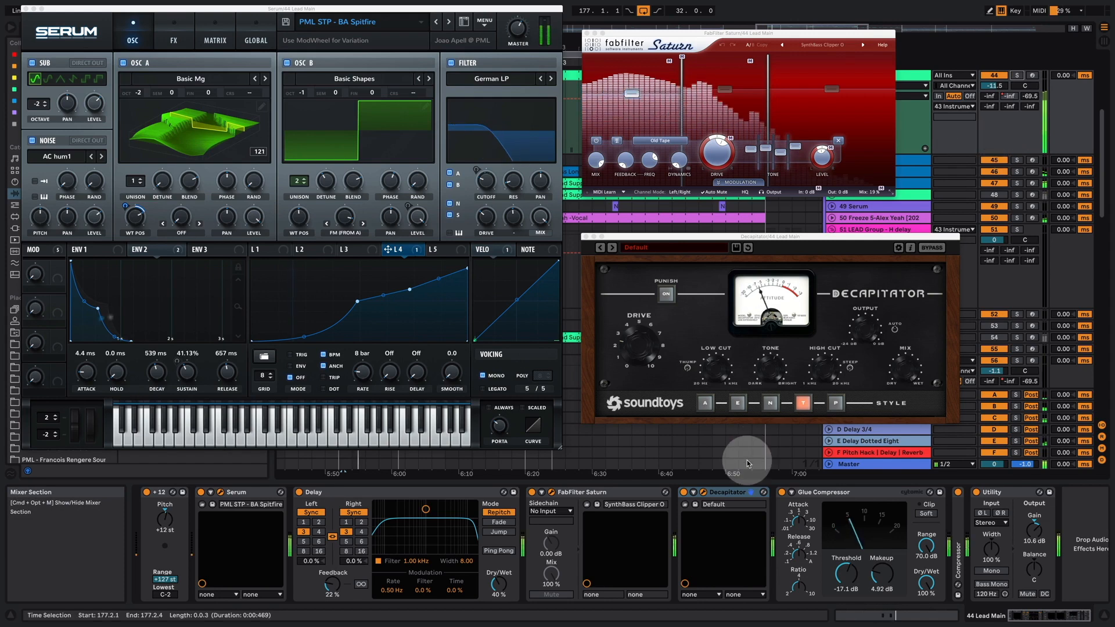
click(683, 492)
click(533, 492)
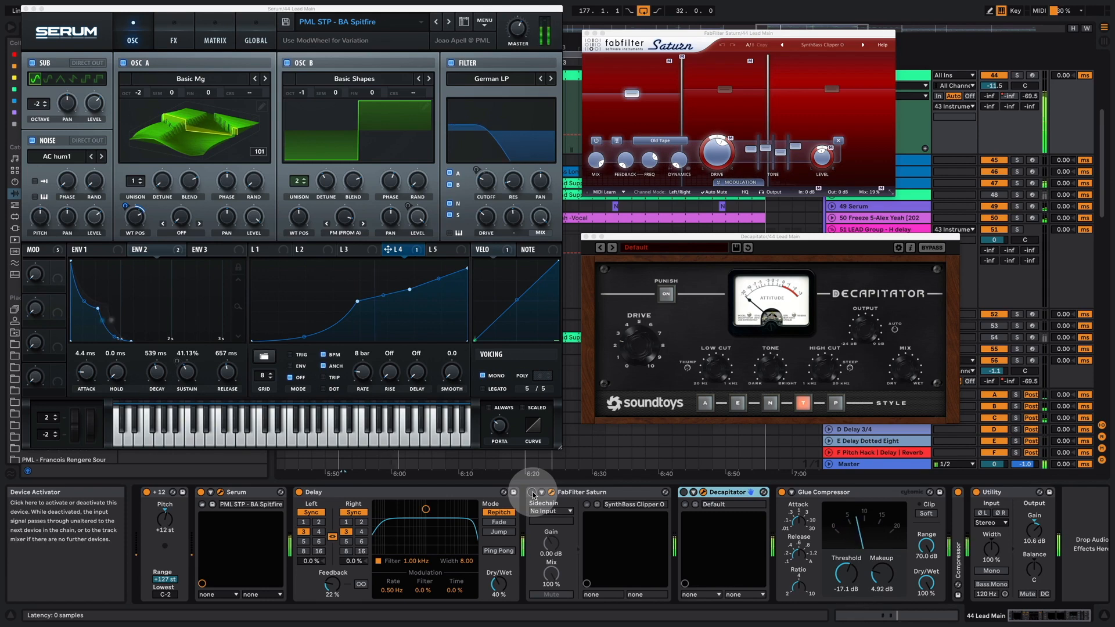
click(533, 493)
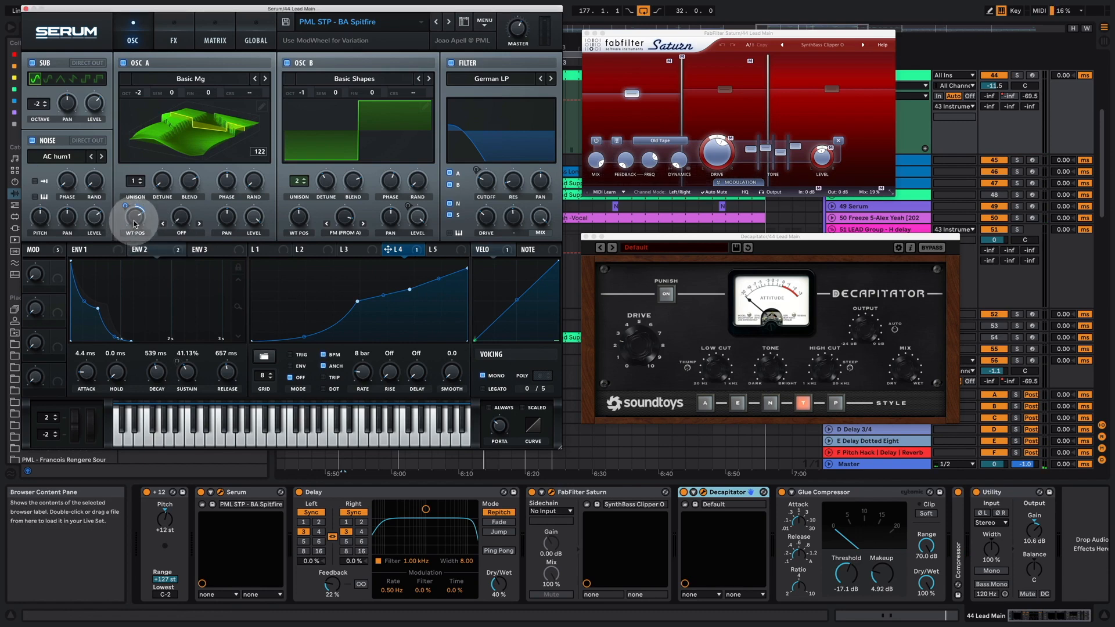
Step: Try out oscillator A's wavetable position, and inspect Serum's effects chain down to the Filter module
mouse_move(136, 222)
mouse_down()
mouse_move(130, 251)
mouse_move(140, 226)
mouse_up()
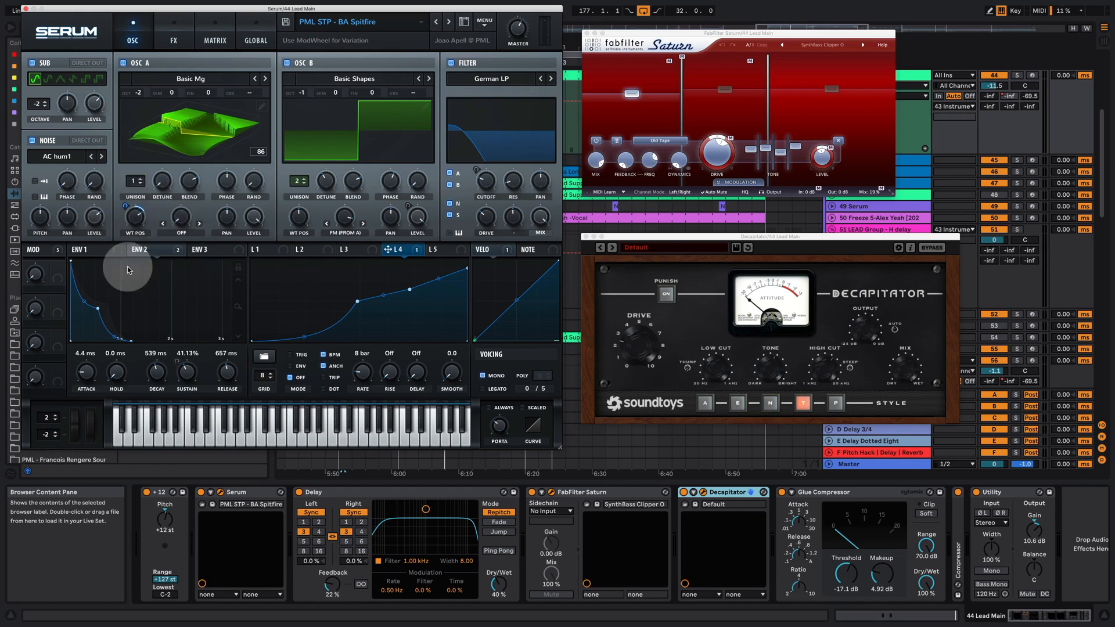
click(176, 32)
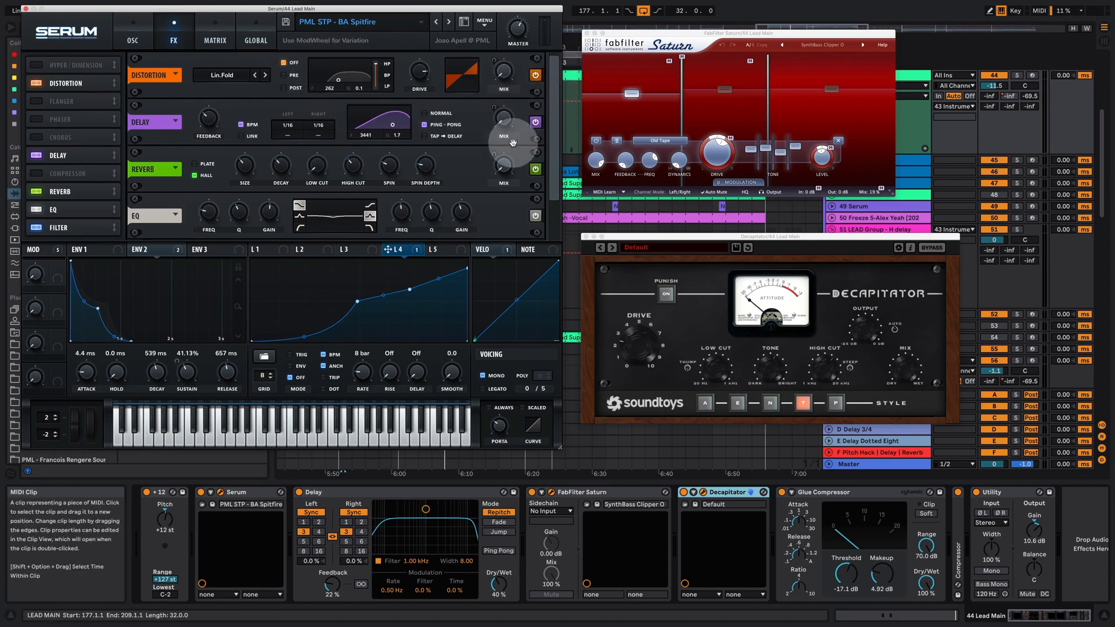
scroll(561, 183, down, 3)
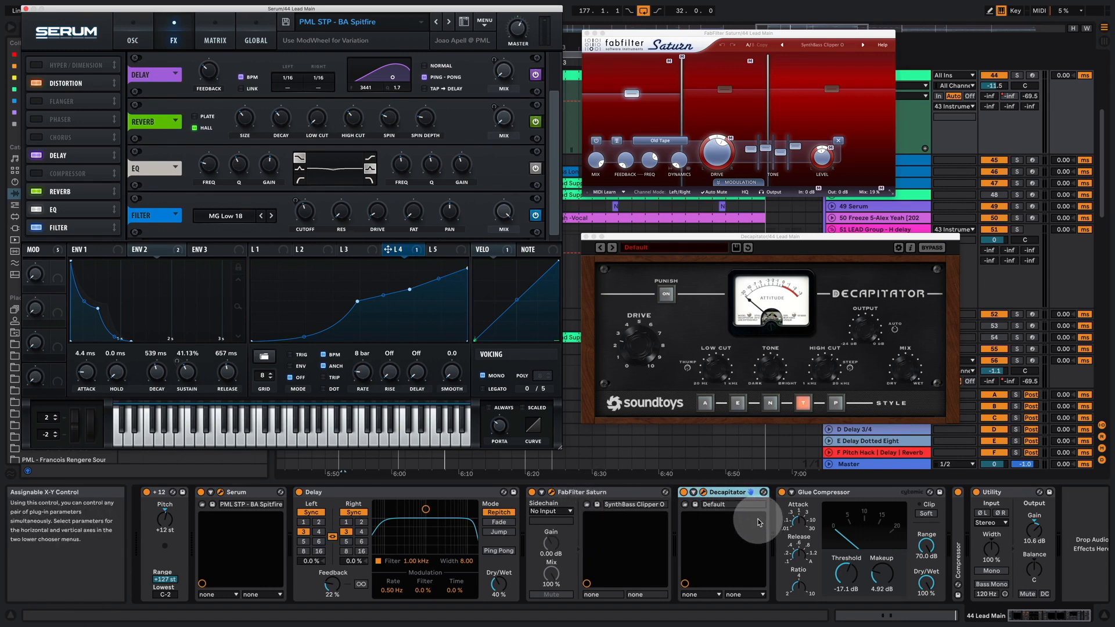
Step: Play the full mix with the lead's effects active, and return to Serum's oscillator page
key(space)
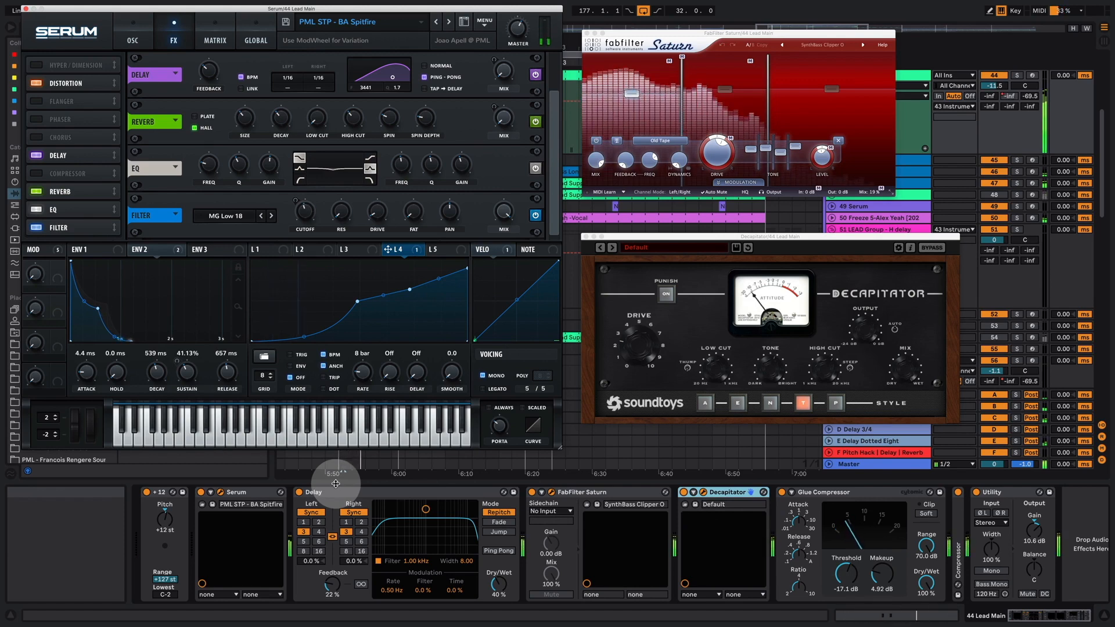
click(133, 36)
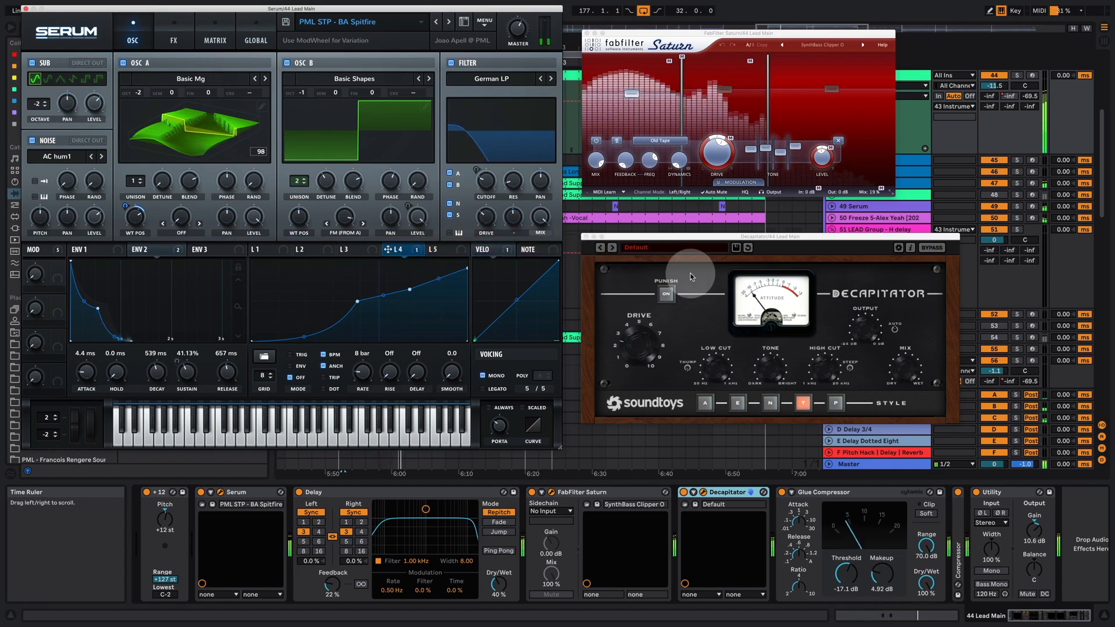
key(space)
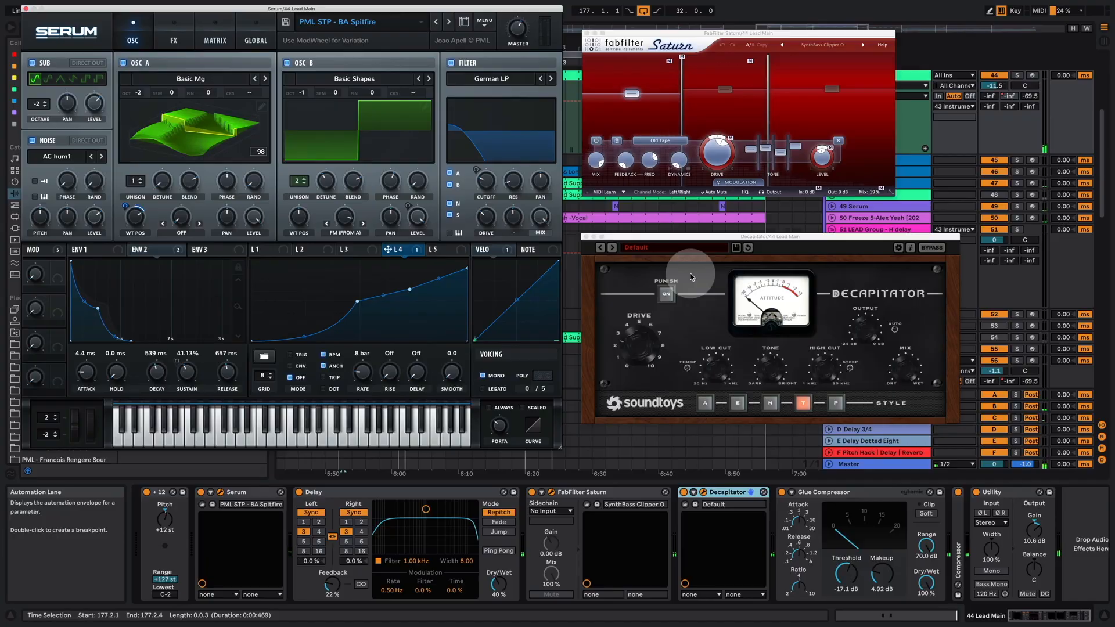